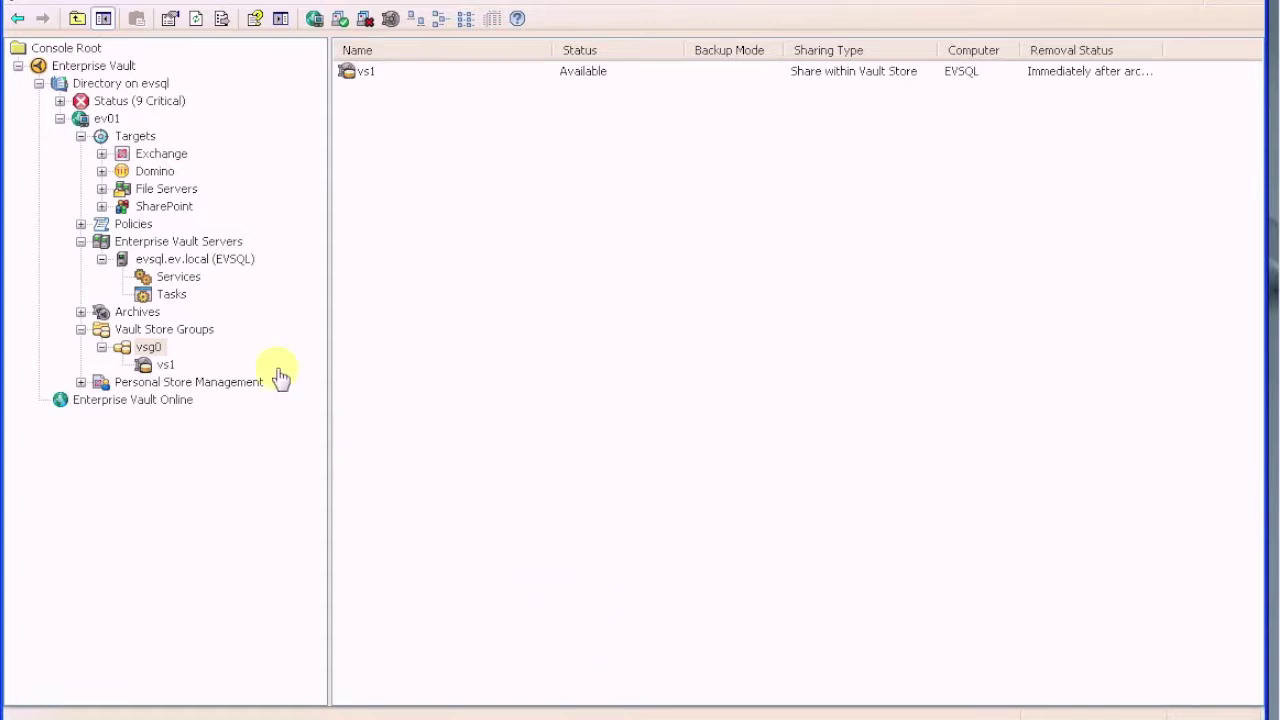
Step: Put all vault stores in group vsg0 into backup mode via Set State
left_click(148, 347)
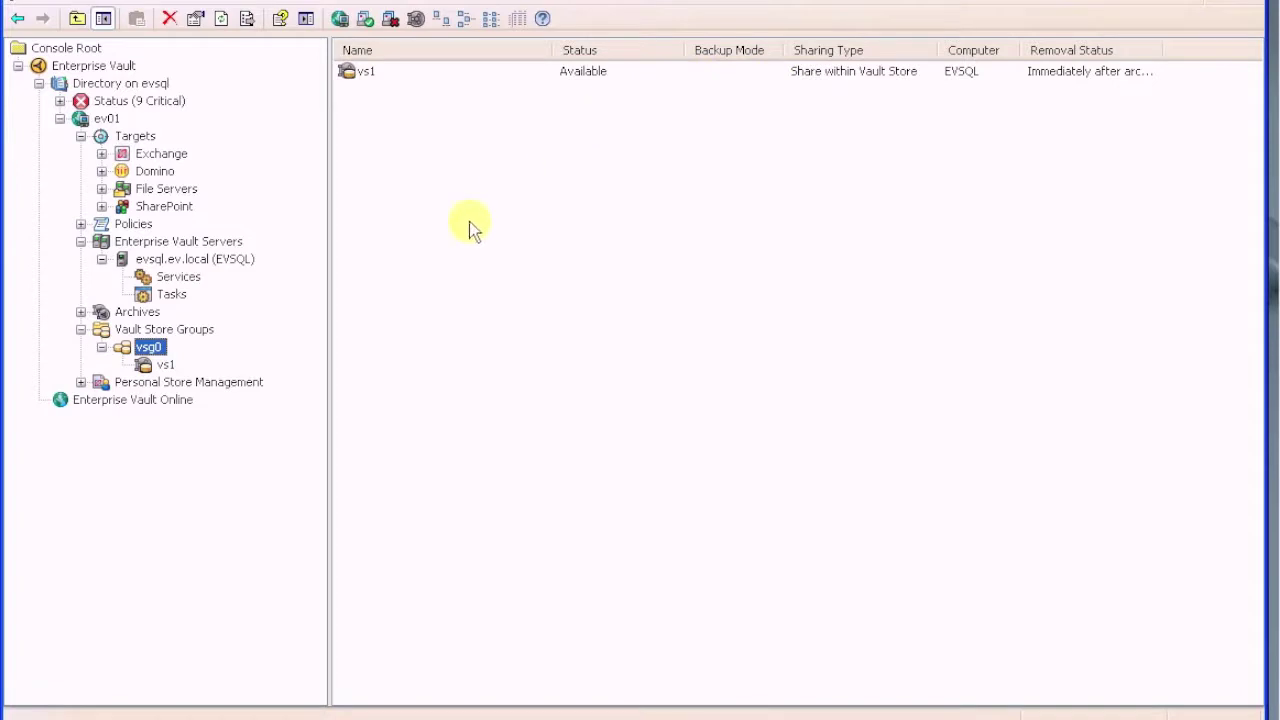
right_click(154, 350)
mouse_move(238, 360)
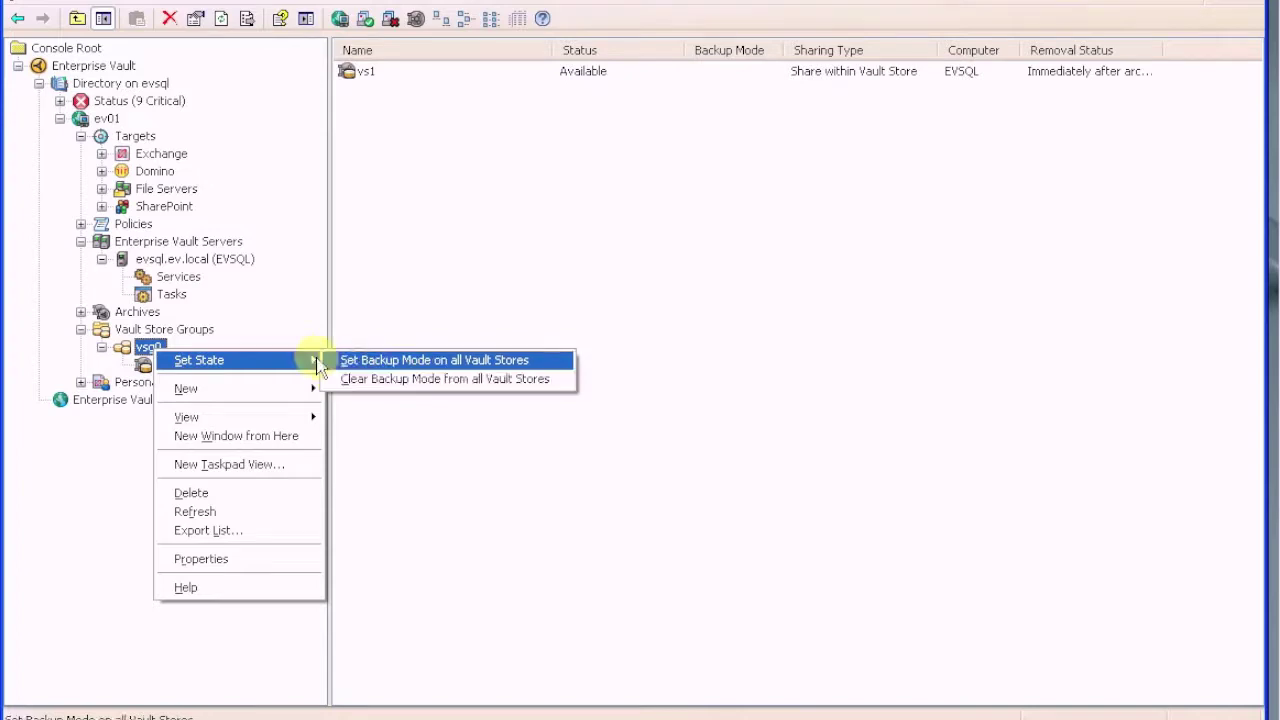
left_click(145, 352)
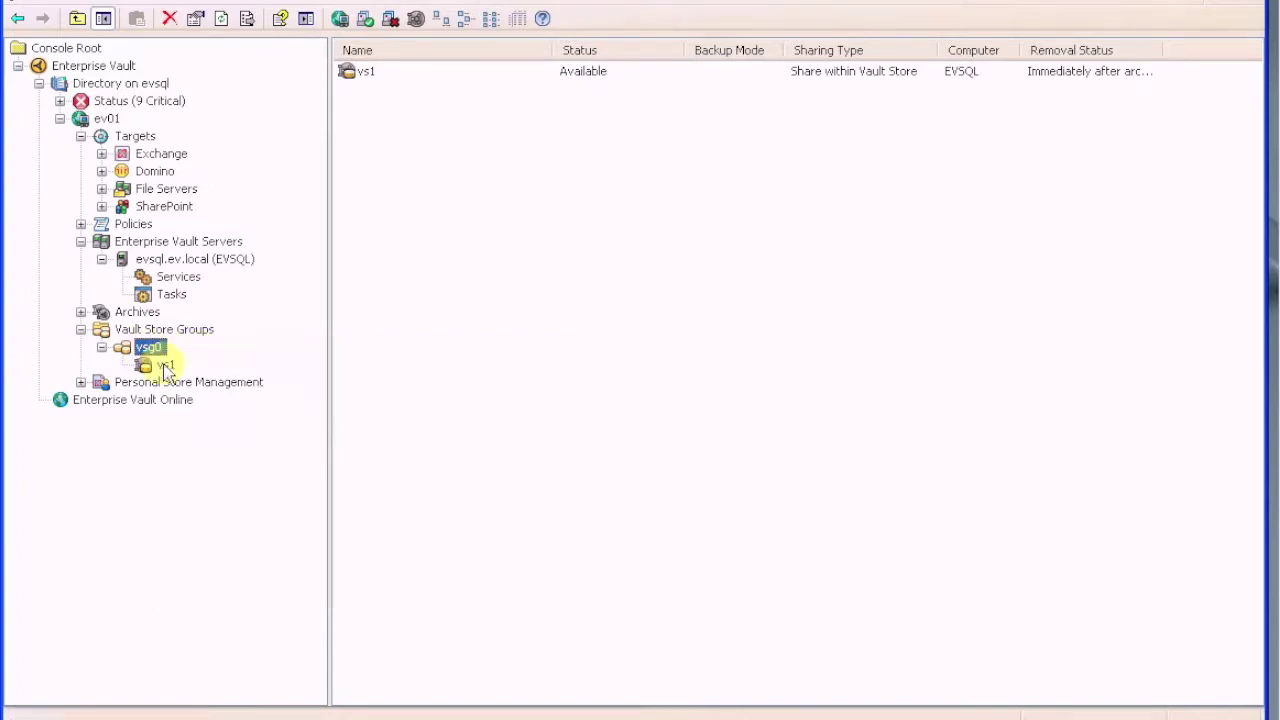
Step: Set backup mode on vault store vs1 and confirm its Backup Mode column reads Yes
left_click(165, 366)
right_click(166, 368)
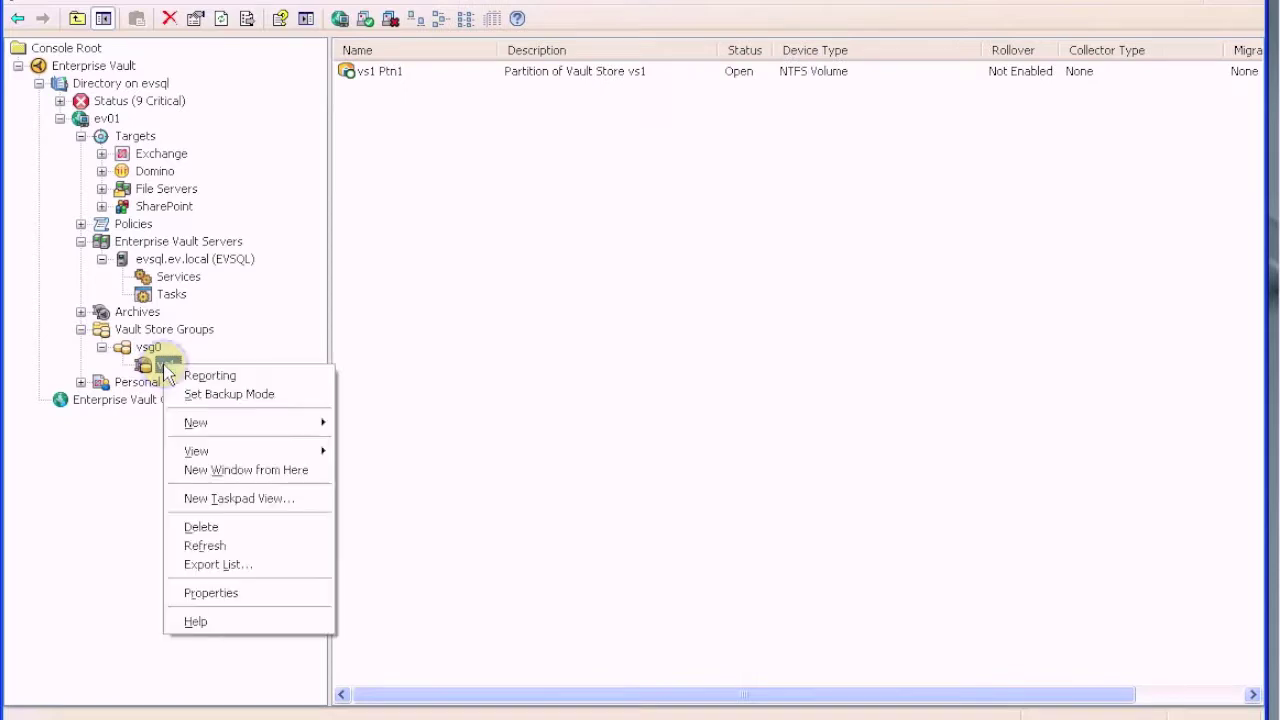
left_click(224, 396)
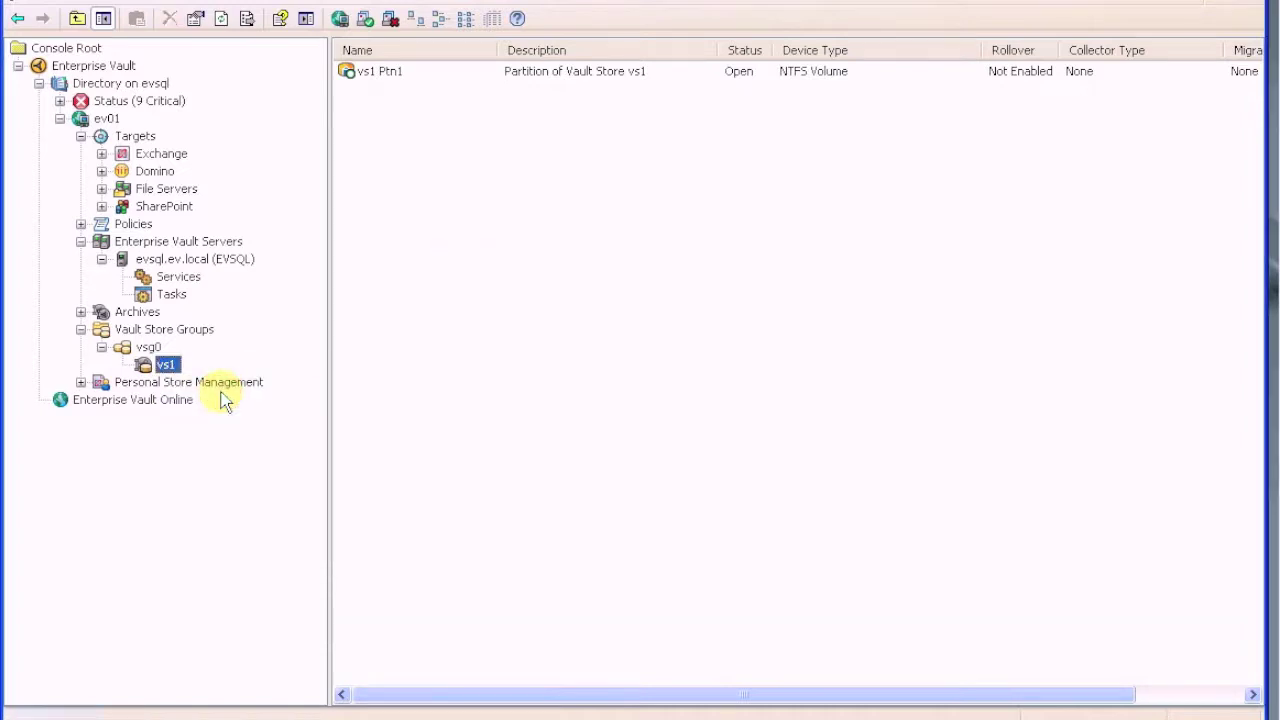
left_click(148, 347)
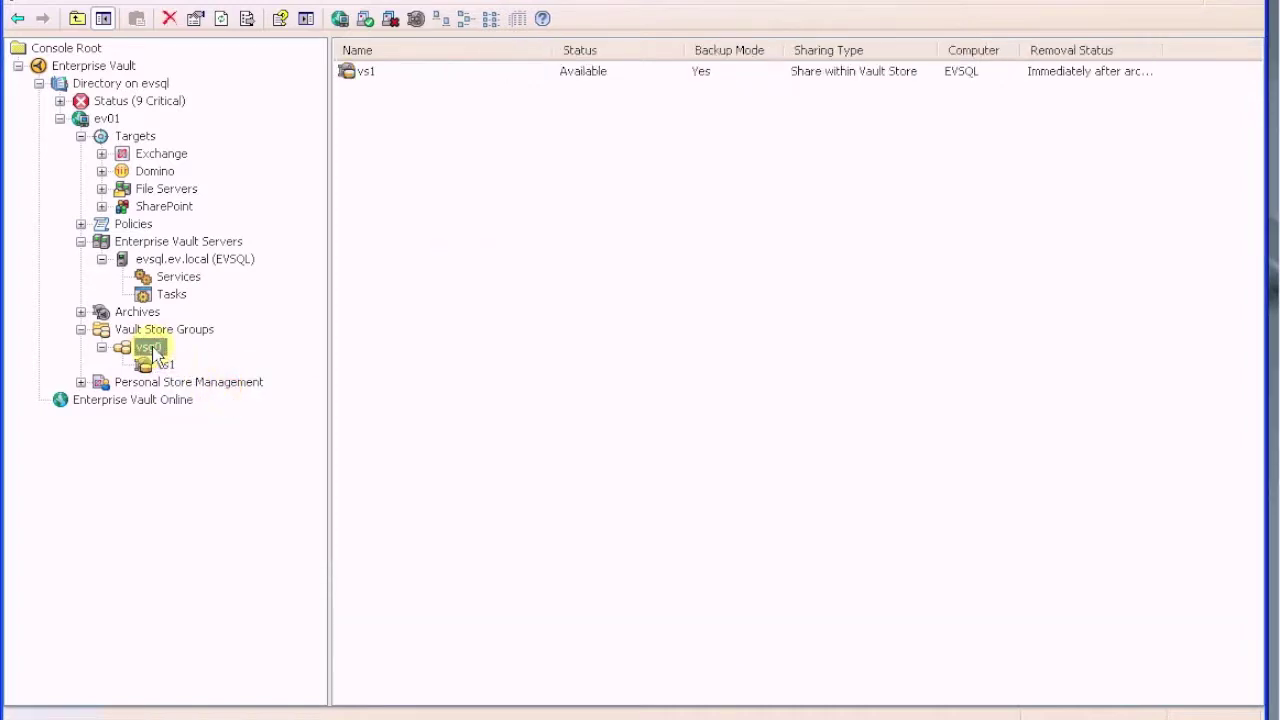
left_click(705, 74)
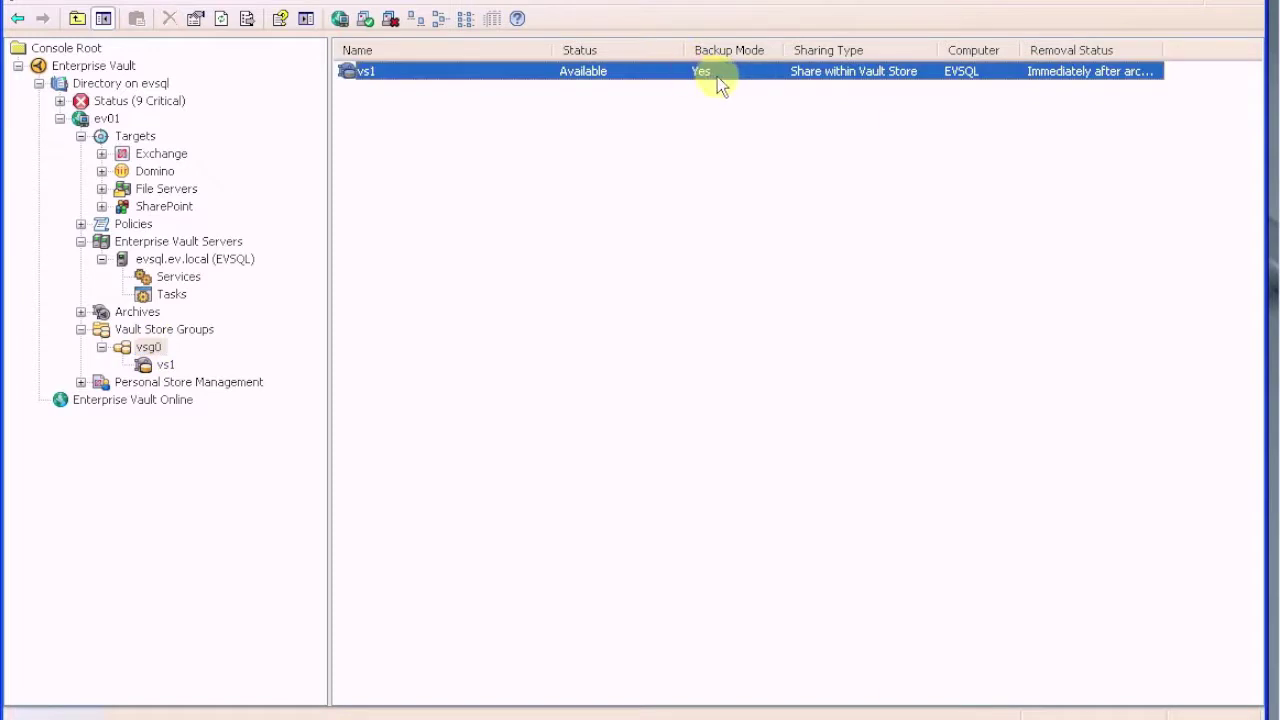
Step: Clear backup mode from all vault stores in vsg0, confirming with Yes and OK
right_click(147, 350)
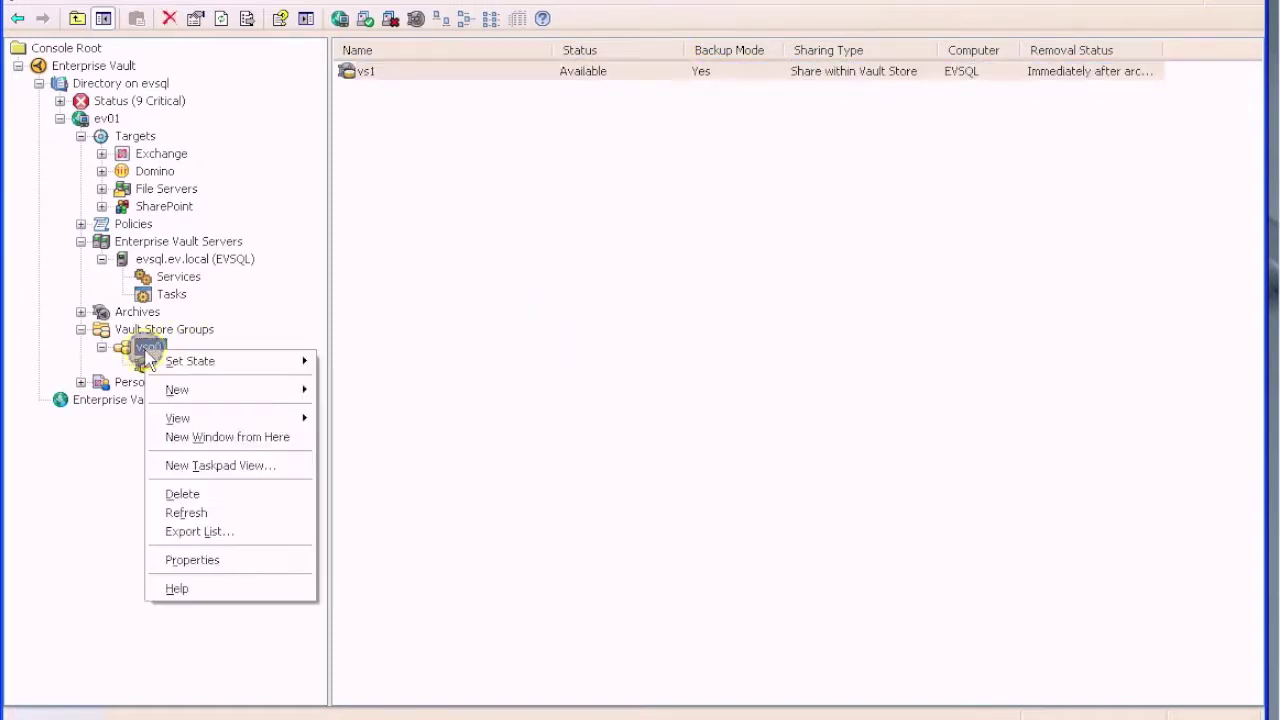
mouse_move(190, 361)
left_click(362, 386)
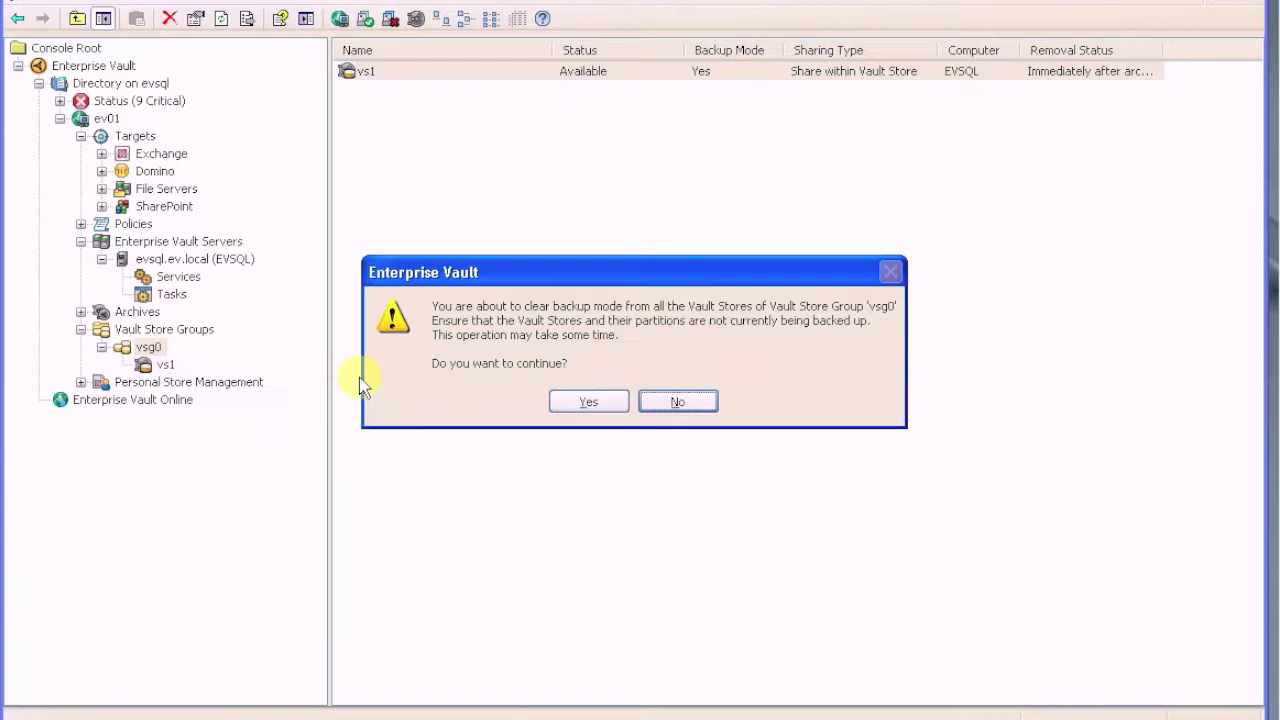
left_click(585, 406)
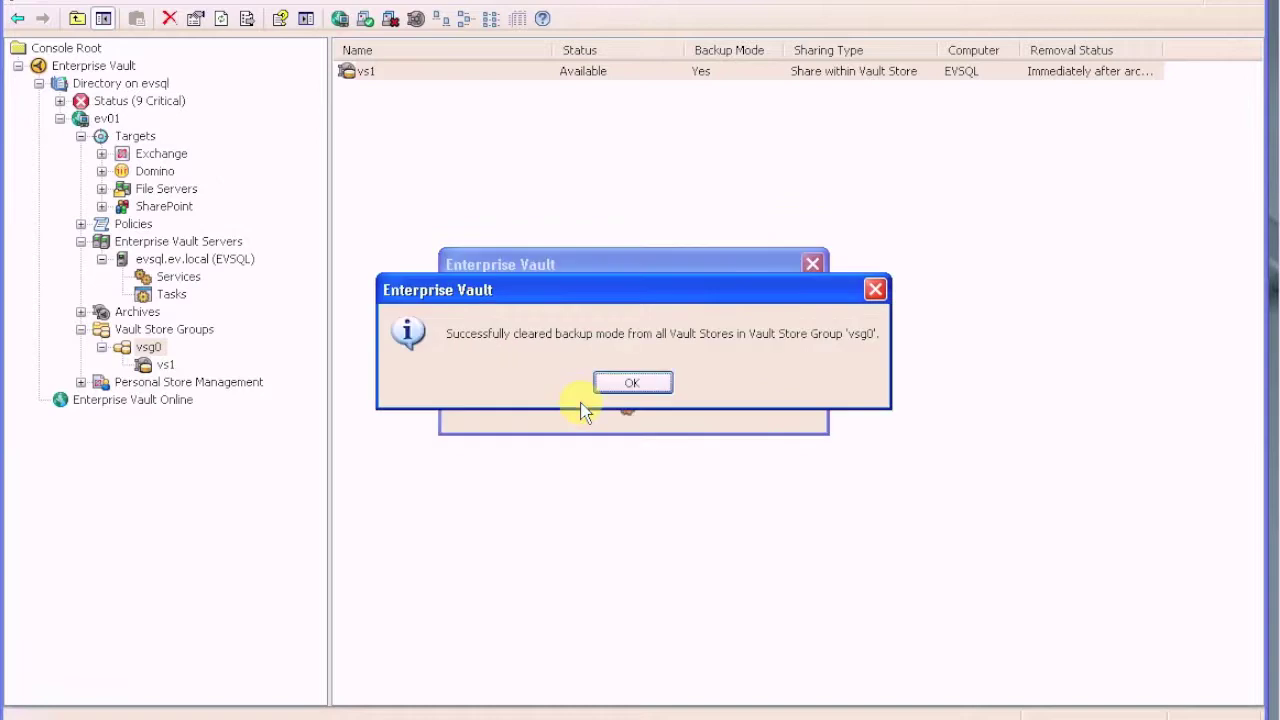
left_click(607, 392)
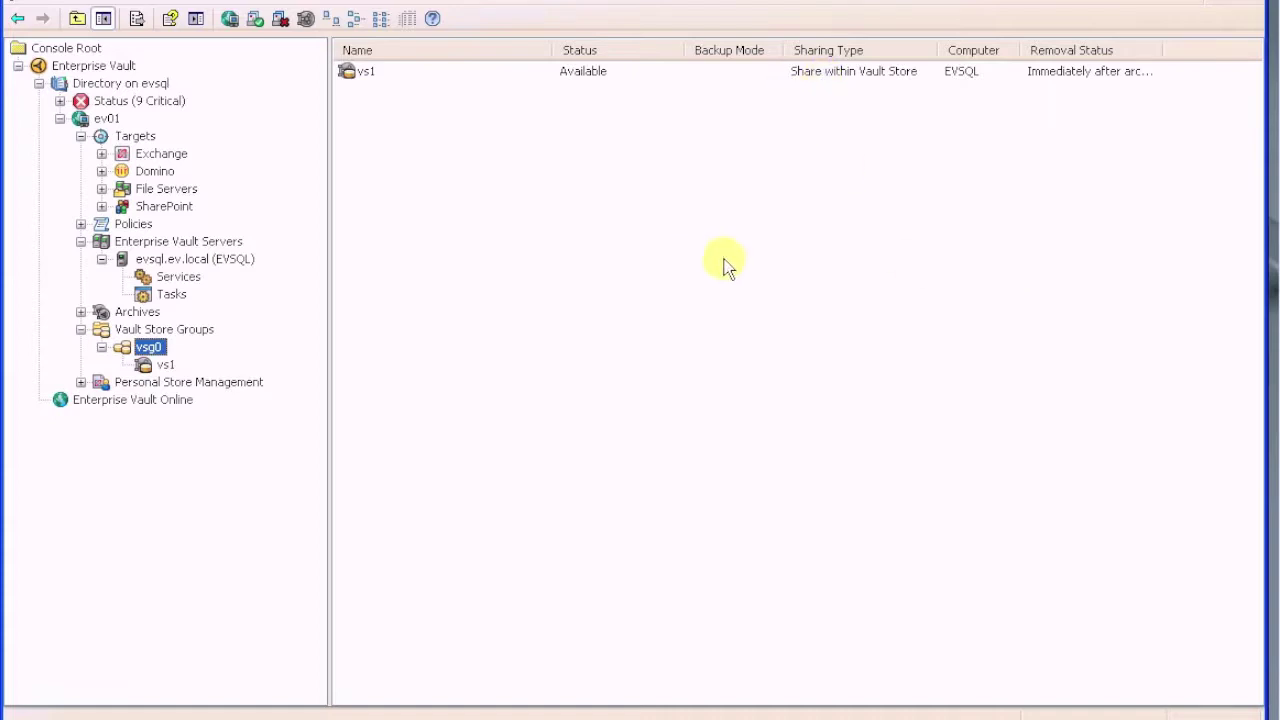
Step: Review site ev01's Set State options without changes, then list the server's four running services
left_click(106, 118)
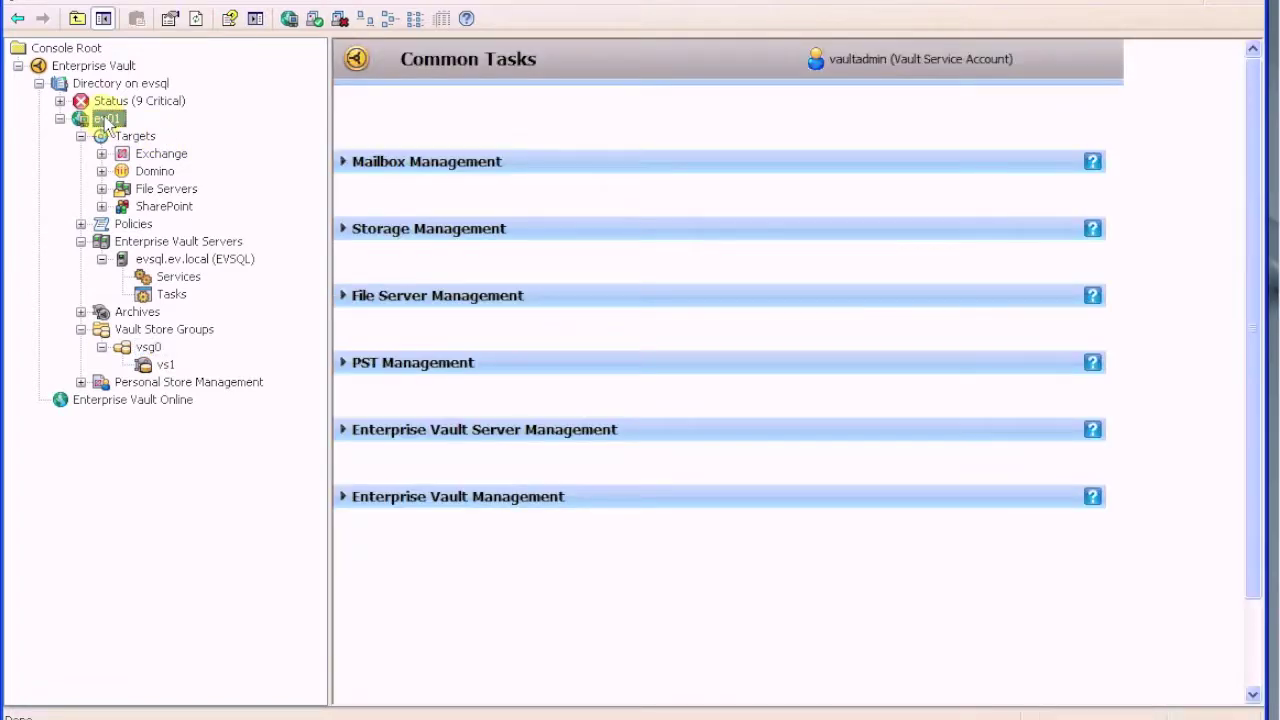
right_click(106, 118)
mouse_move(150, 127)
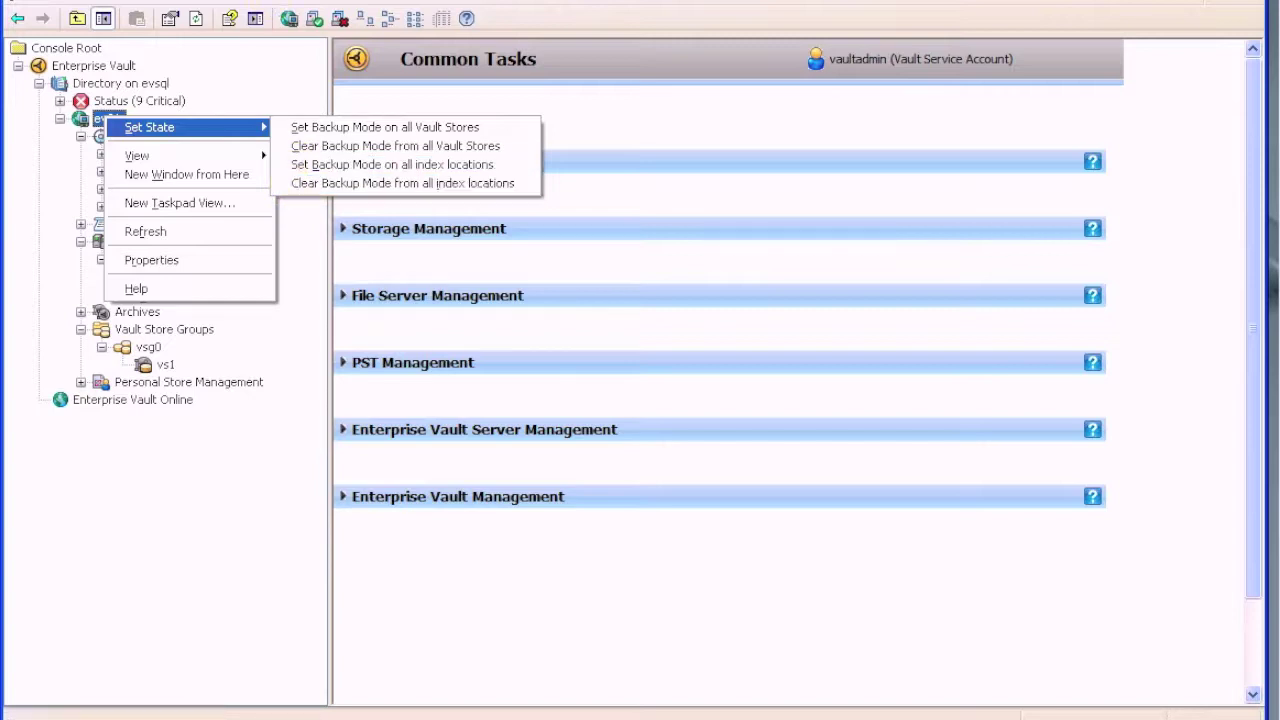
left_click(375, 222)
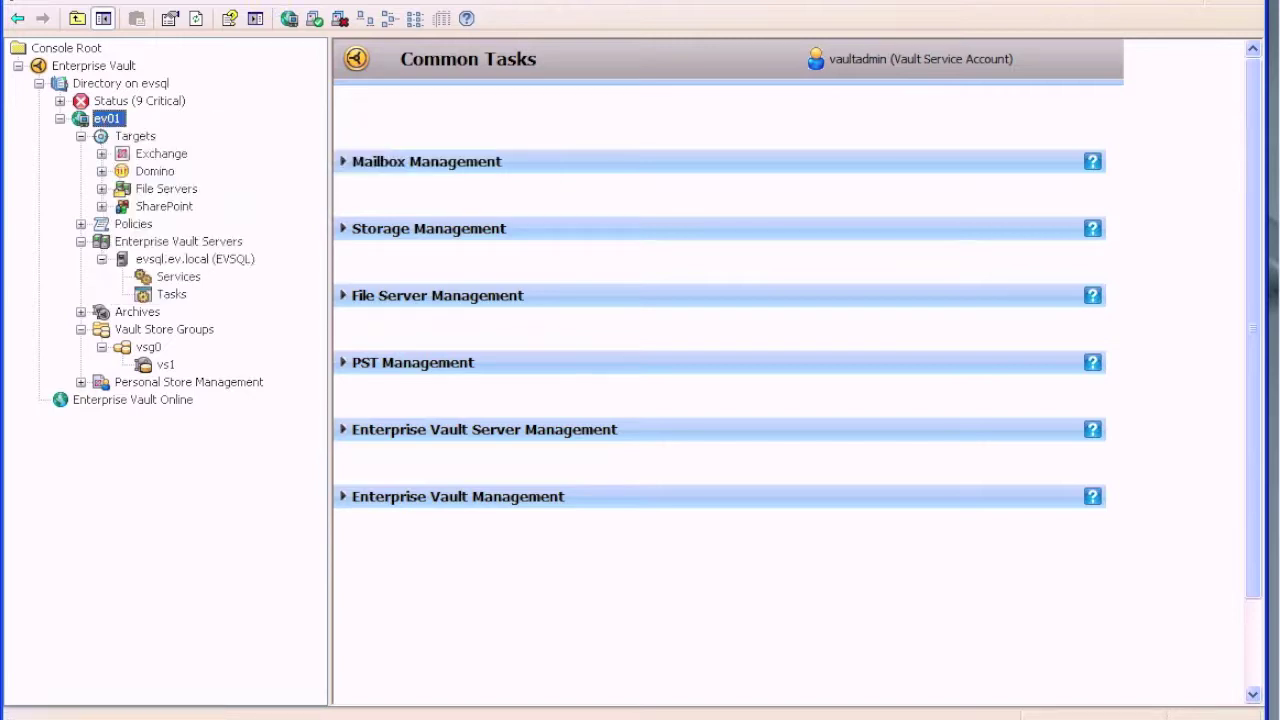
left_click(174, 280)
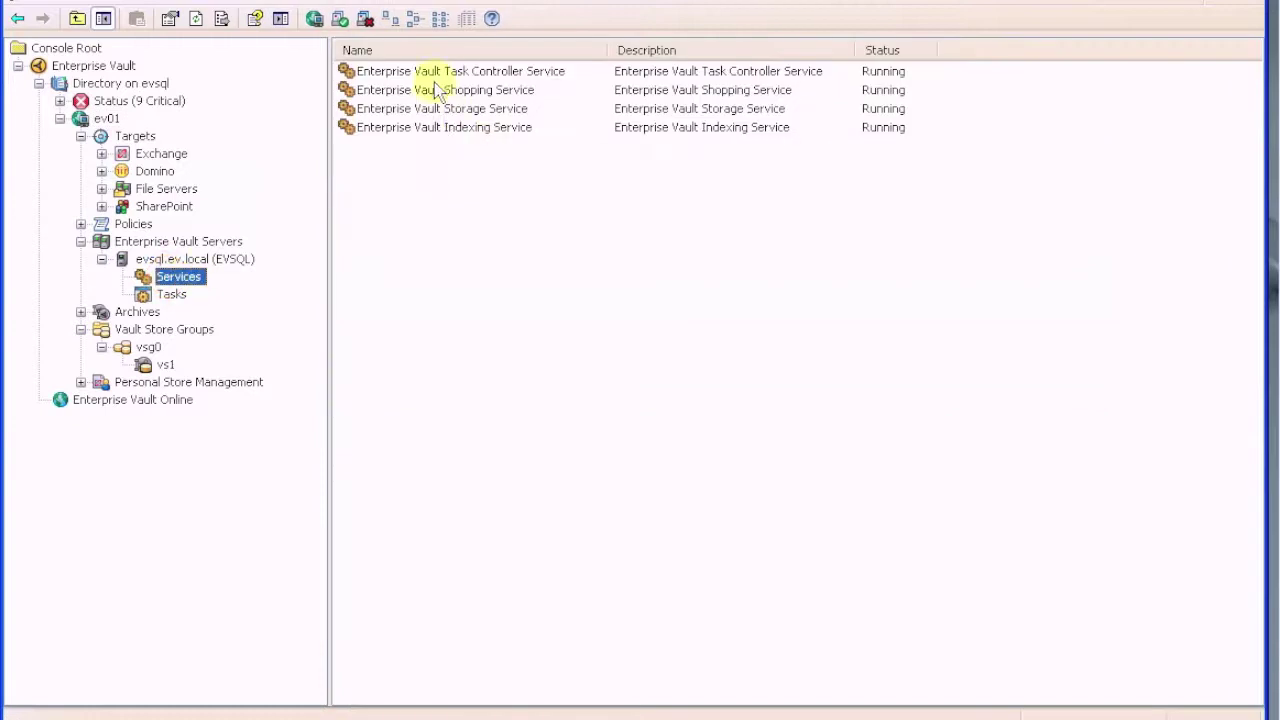
Step: Check Backup Mode on the Indexing Service's index locations and save
double_click(432, 128)
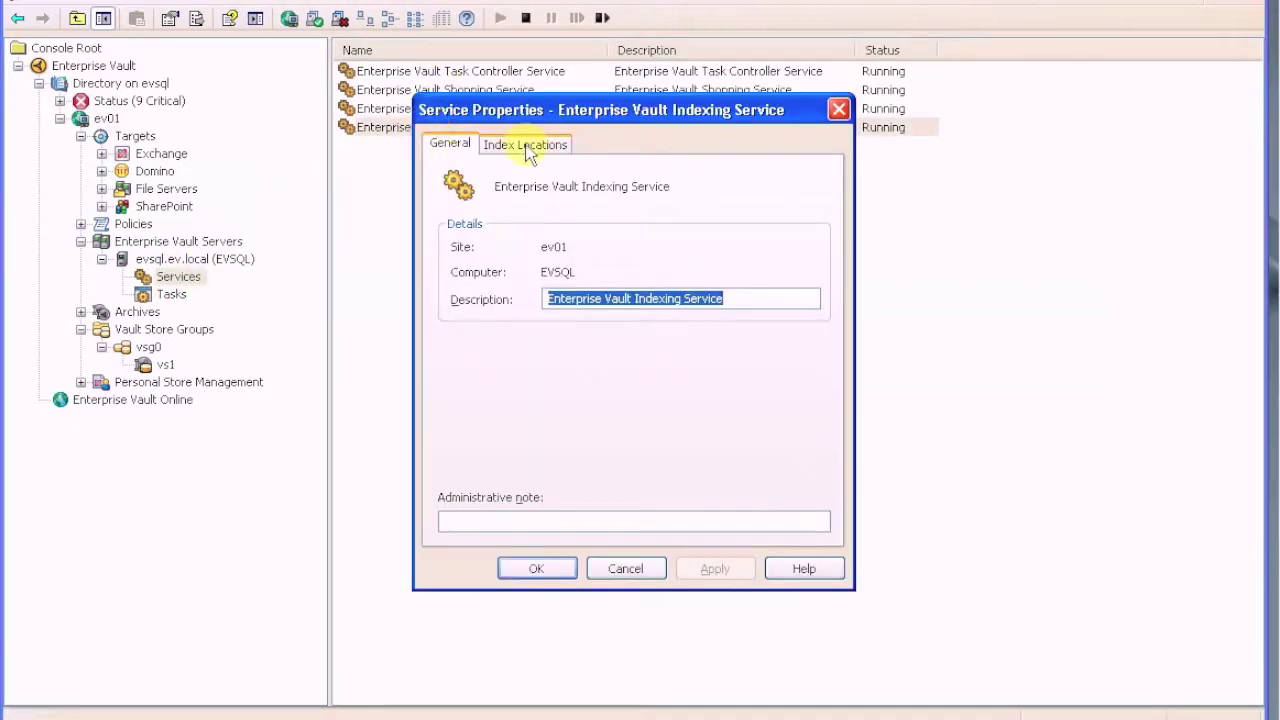
left_click(528, 152)
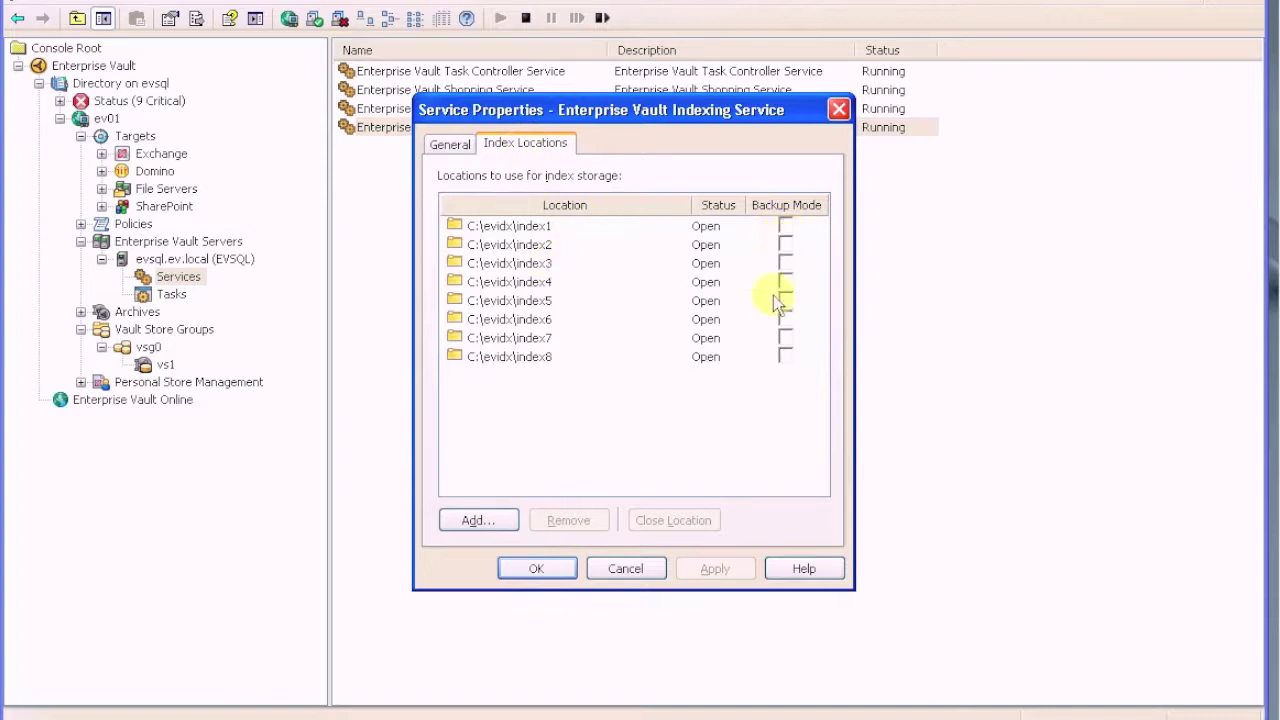
left_click(786, 225)
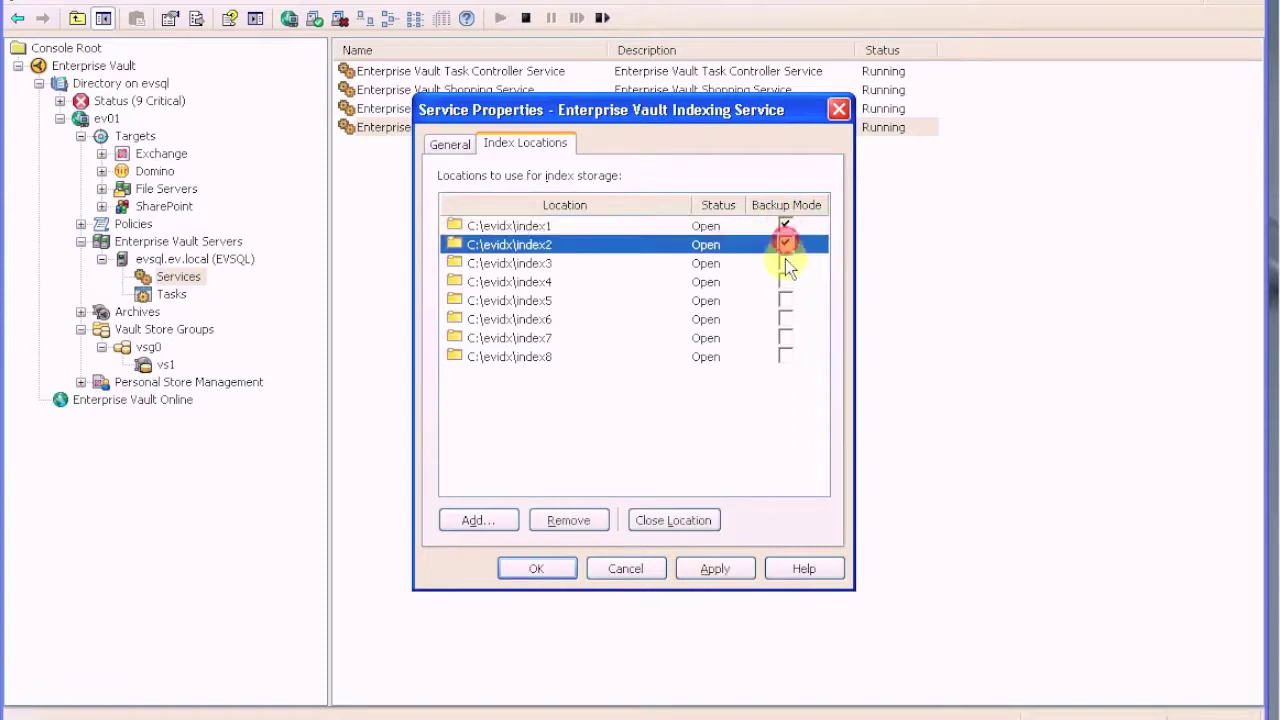
left_click(786, 263)
left_click(786, 300)
left_click(786, 337)
left_click(786, 356)
left_click(538, 570)
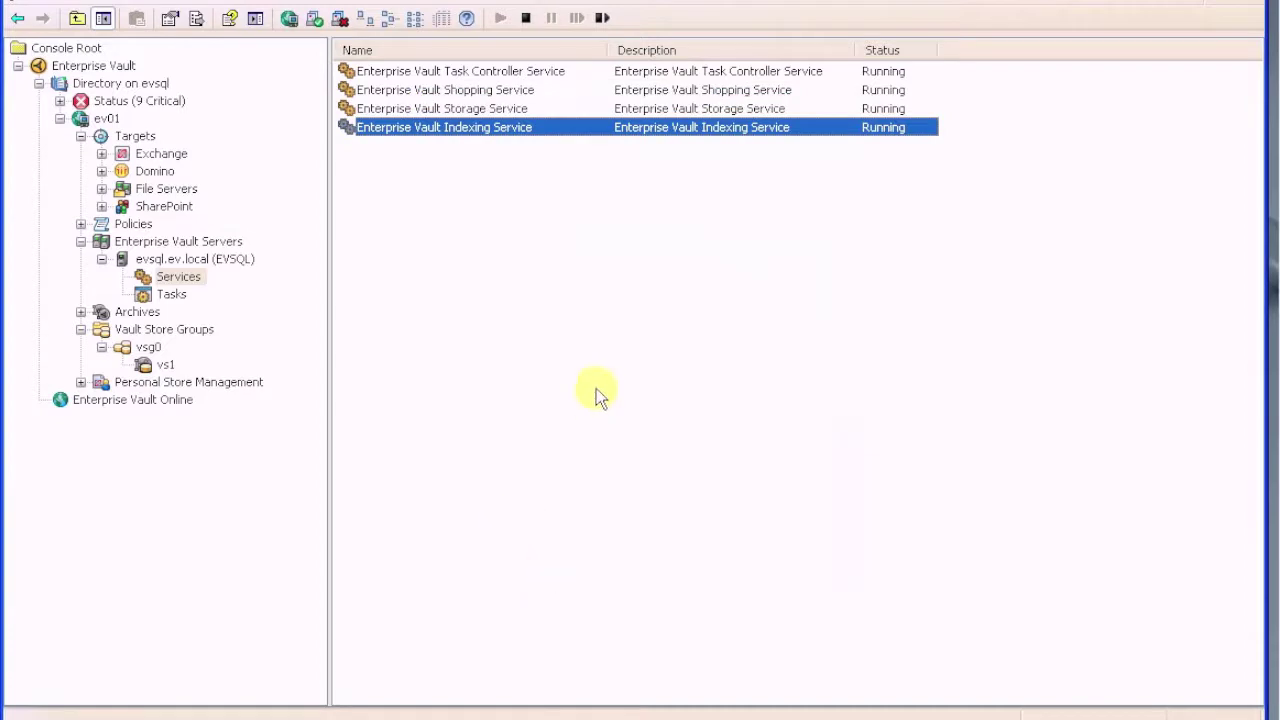
Step: Uncheck Backup Mode on all eight index locations, index1 through index8, and confirm
right_click(477, 128)
left_click(552, 240)
left_click(545, 145)
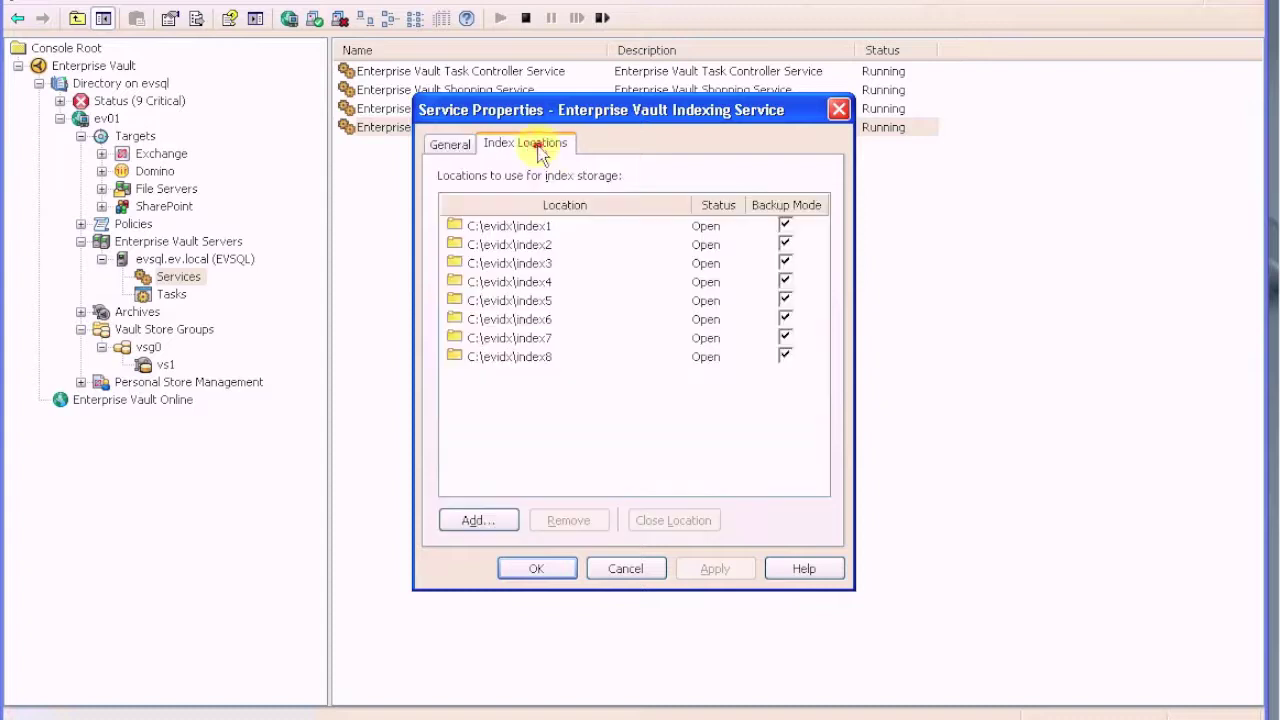
left_click(785, 225)
left_click(785, 263)
left_click(785, 281)
left_click(785, 319)
left_click(785, 337)
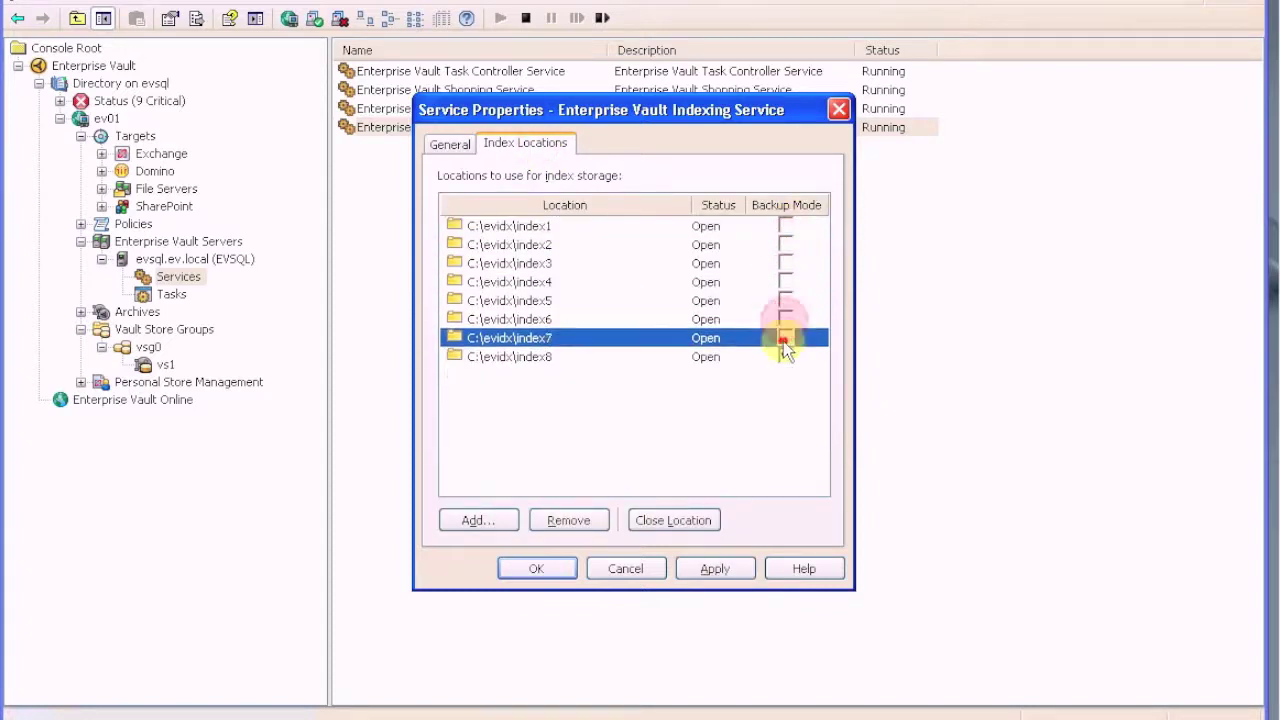
left_click(538, 568)
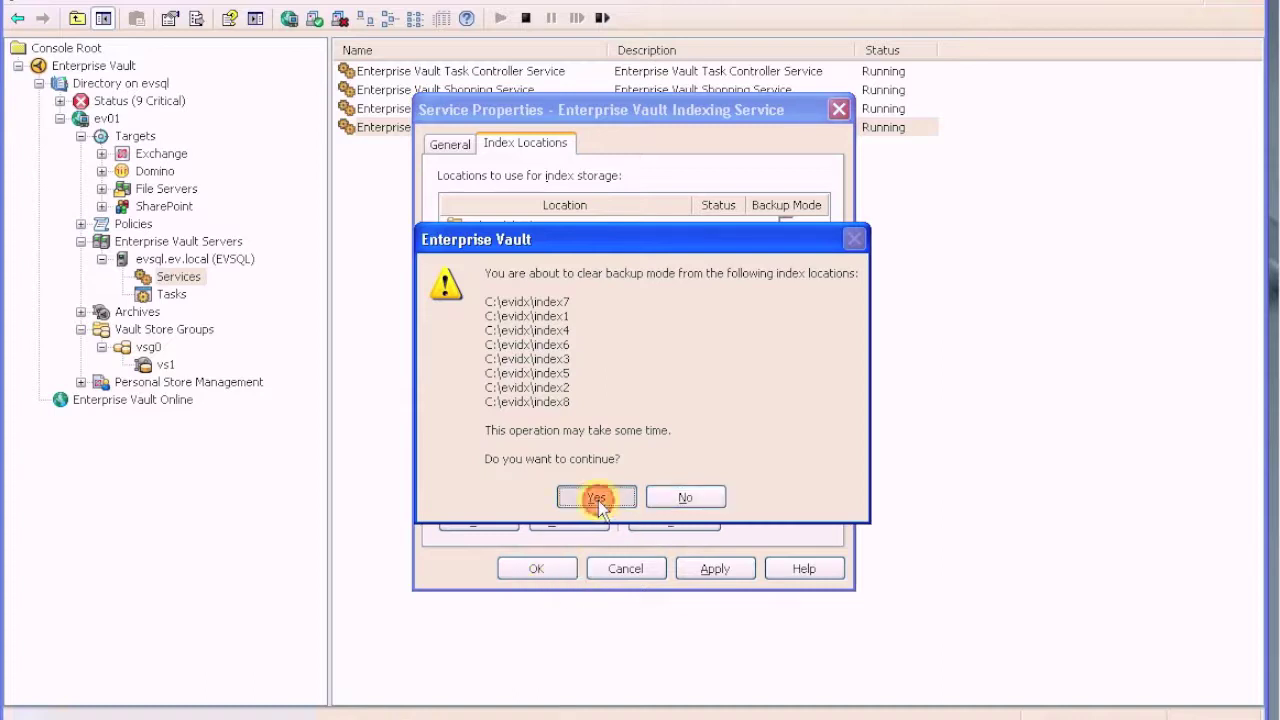
left_click(598, 500)
type("get-vaultstorebackupmode -evservername evsql.ev.local -name vs1 -evobjecttype vaultstore")
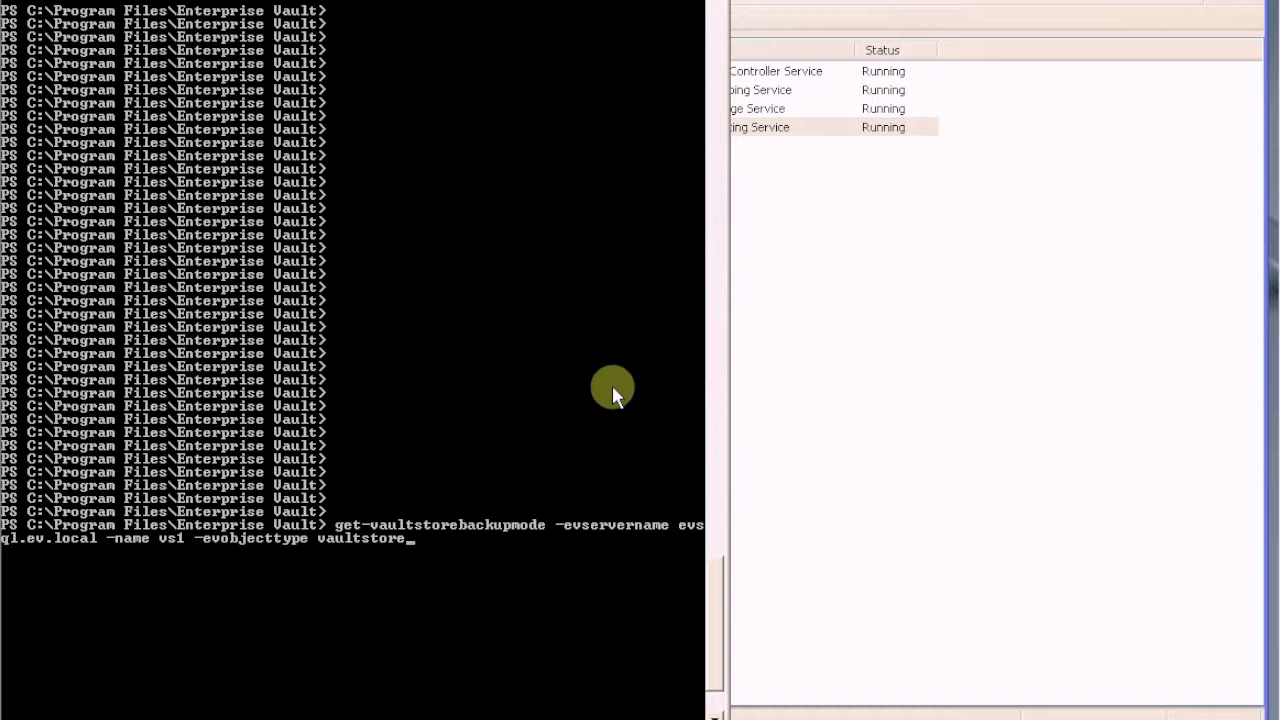
Step: Query vs1 backup mode (False), then run set-vaultstorebackupmode for vs1 on evsql.ev.local
key("Return")
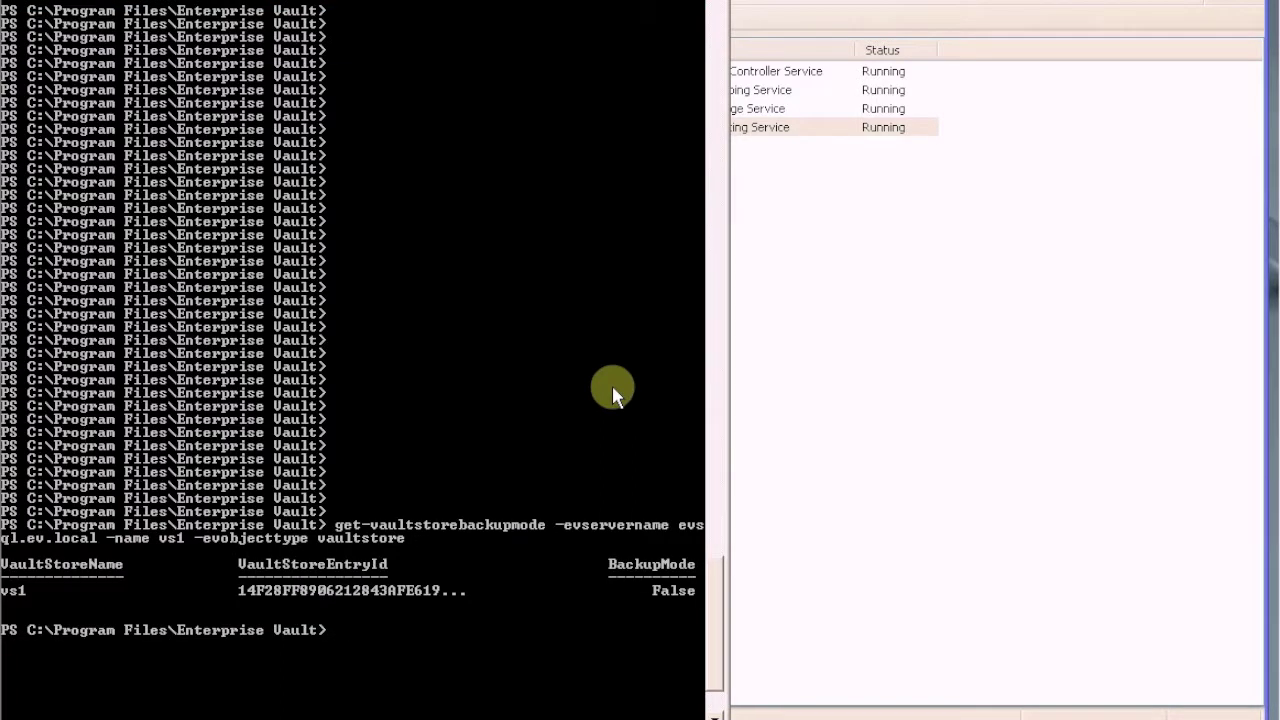
key("Up")
key("BackSpace")
key("BackSpace")
key("BackSpace")
key("Up")
key("Down")
key("ctrl+Left")
key("ctrl+Home")
key("Up")
key("Up")
key("Up")
key("Up")
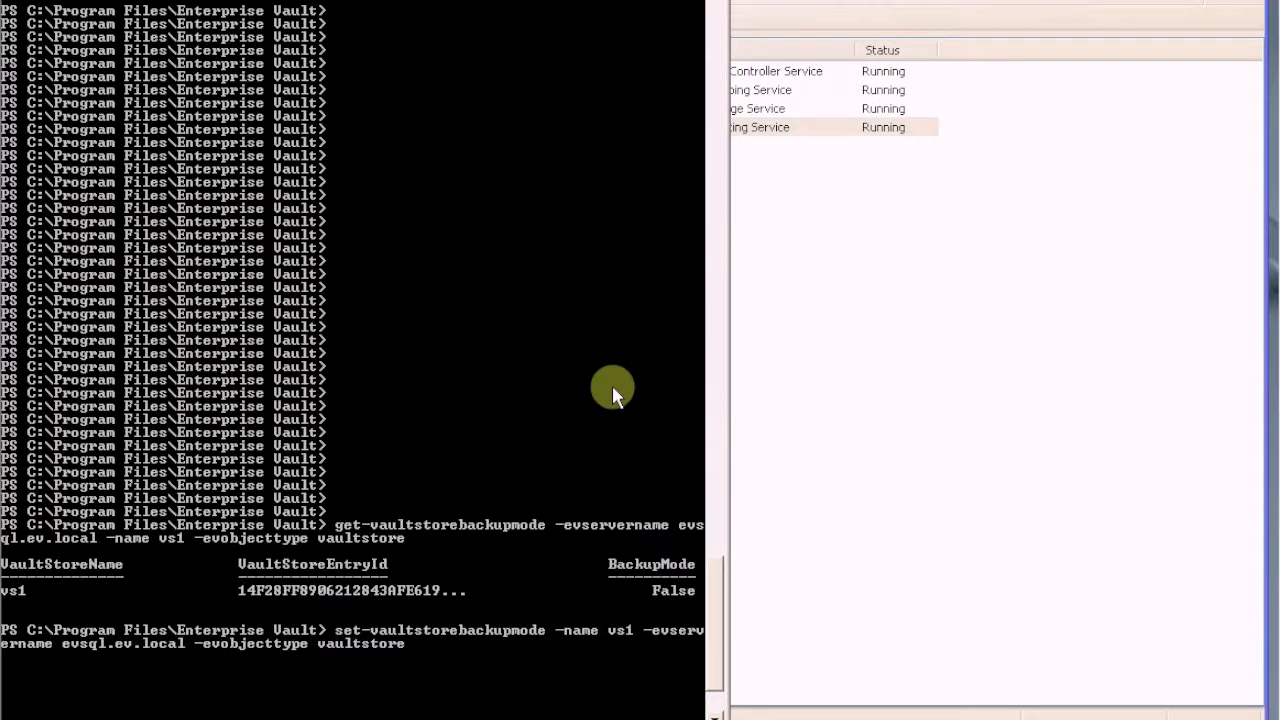
key("Return")
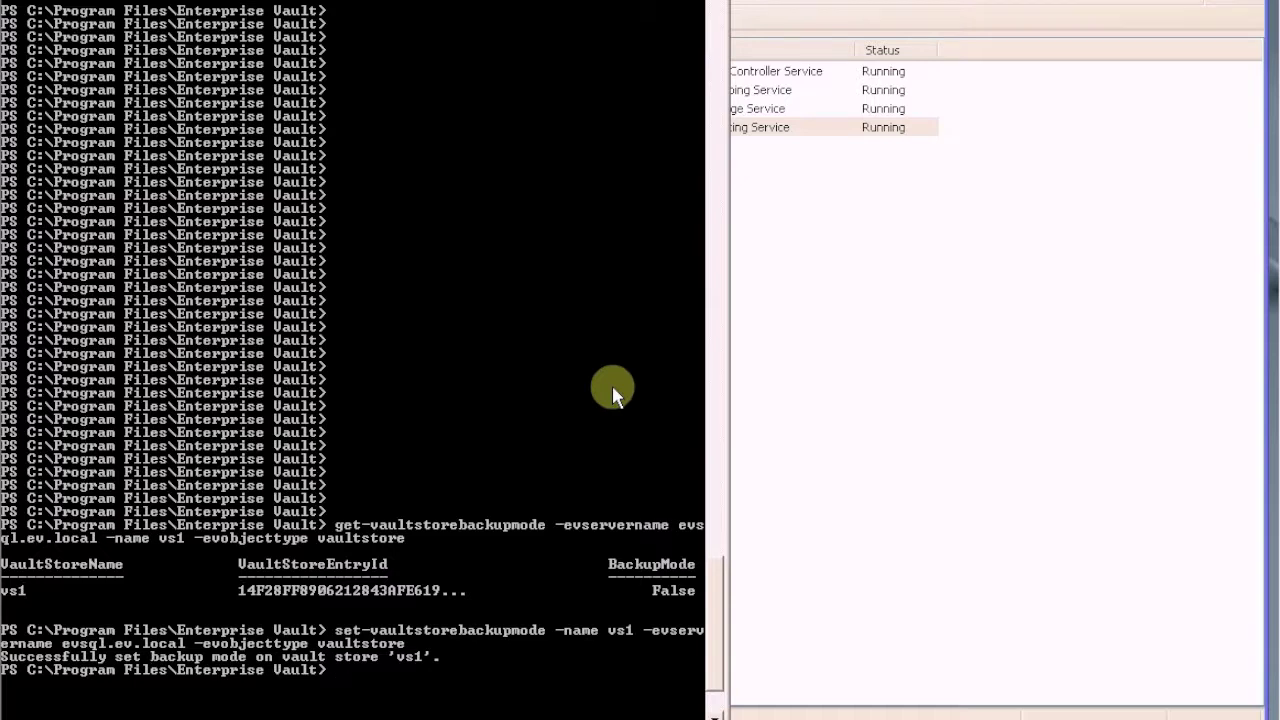
Step: Refresh the vsg0 vault store list in the console and select vs1, showing Backup Mode Yes
left_click(800, 376)
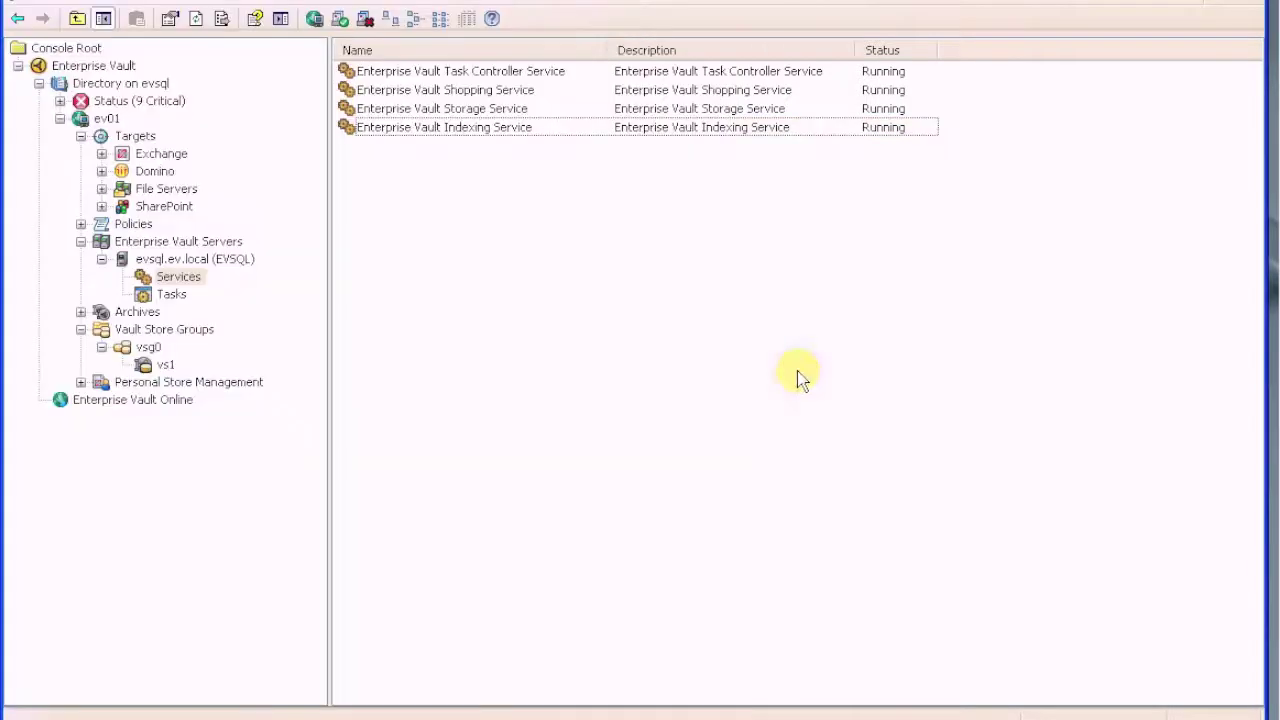
left_click(147, 352)
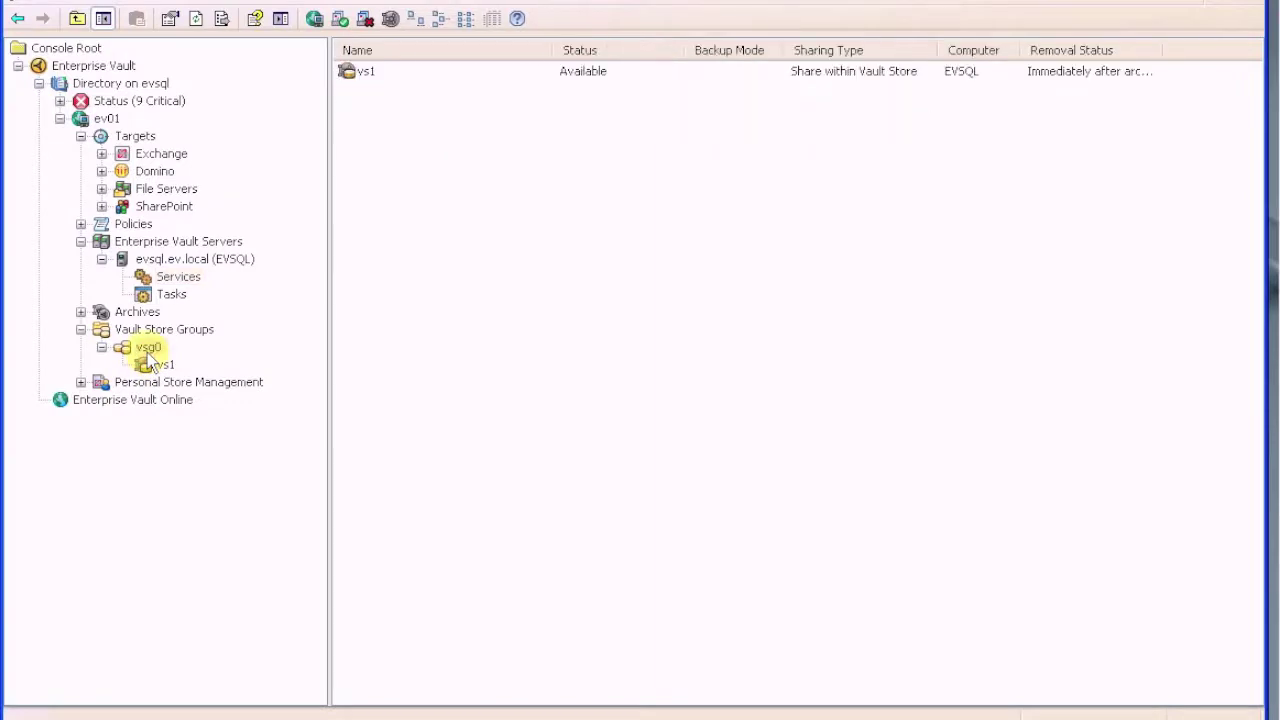
right_click(148, 352)
left_click(185, 512)
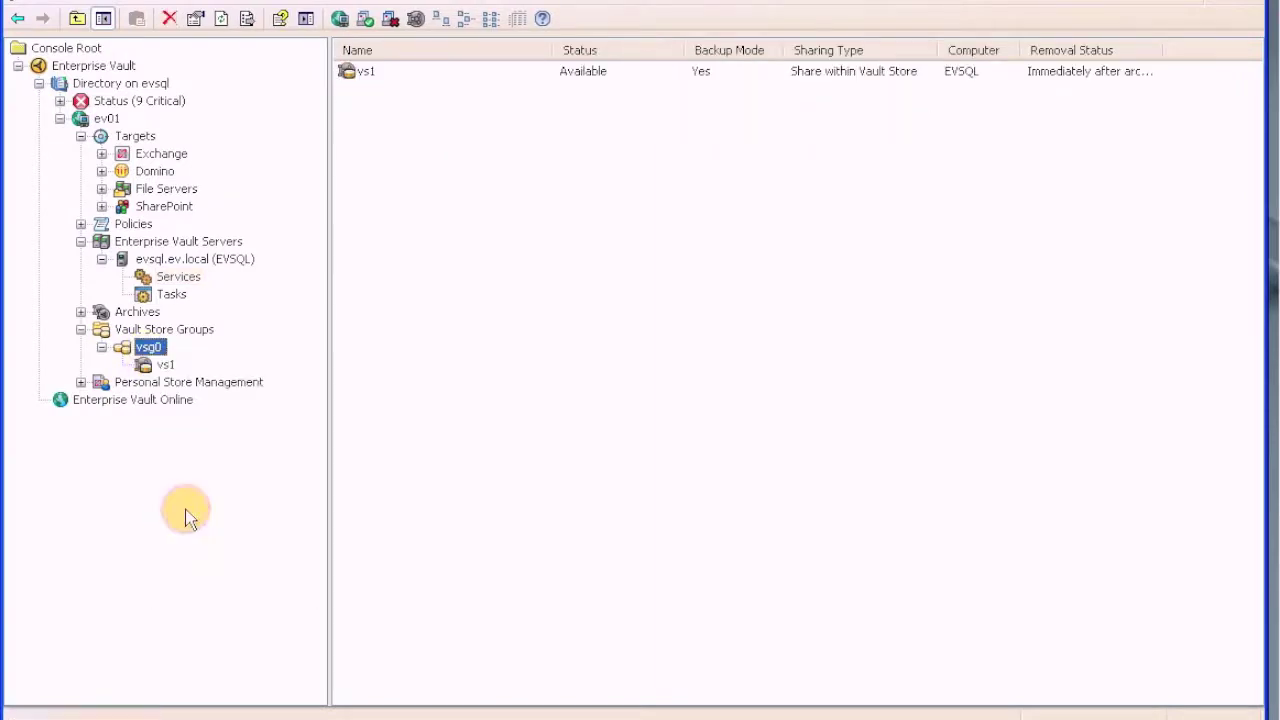
left_click(697, 71)
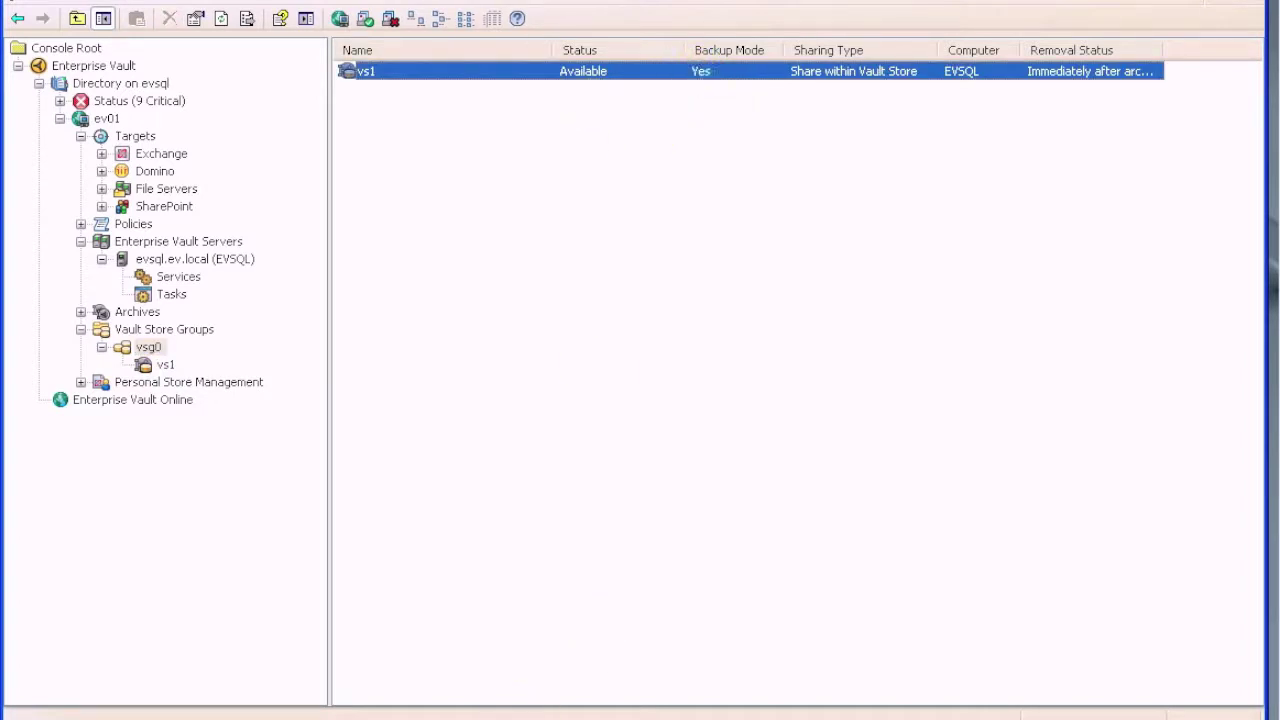
Step: Run clear-vaultstorebackupmode -name vs1 -evservername evsql.ev.local -evobjecttype vaultstore in the shell
key("alt+Tab")
type("clear-vaultstorebackupmode -name vs1 -evservername evsql.ev.local -evobjecttype vaultstore")
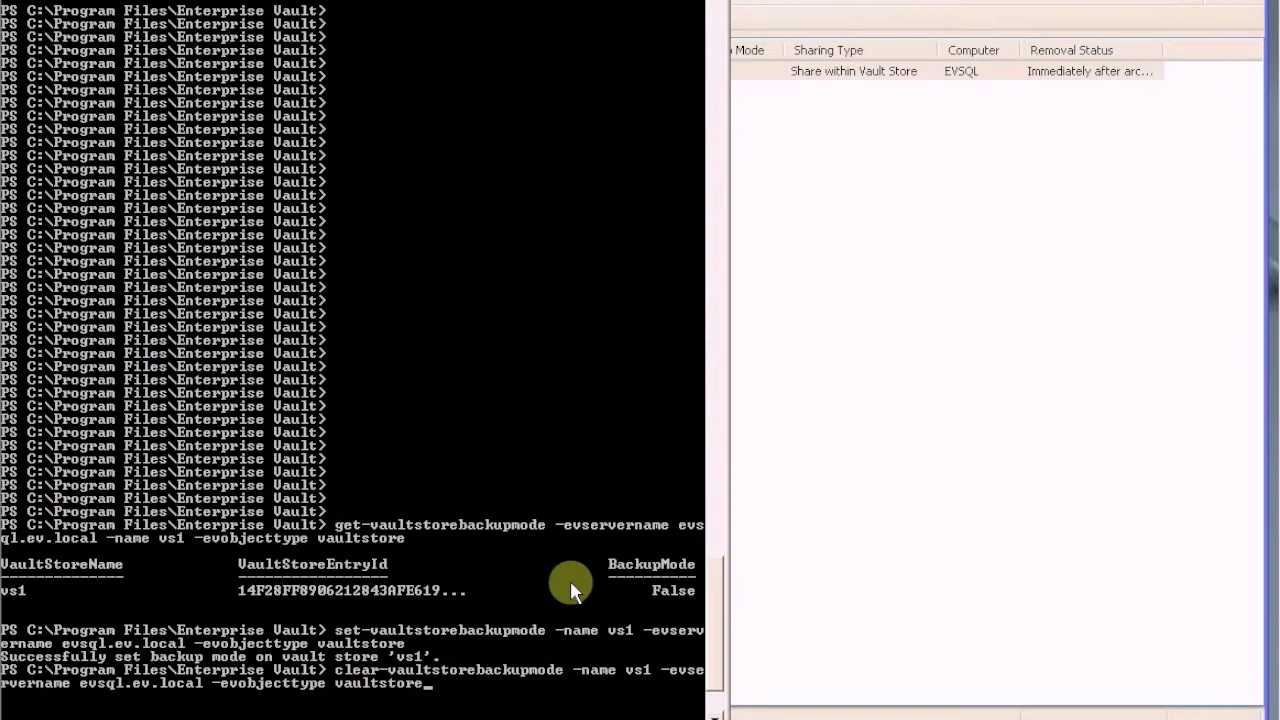
key("Return")
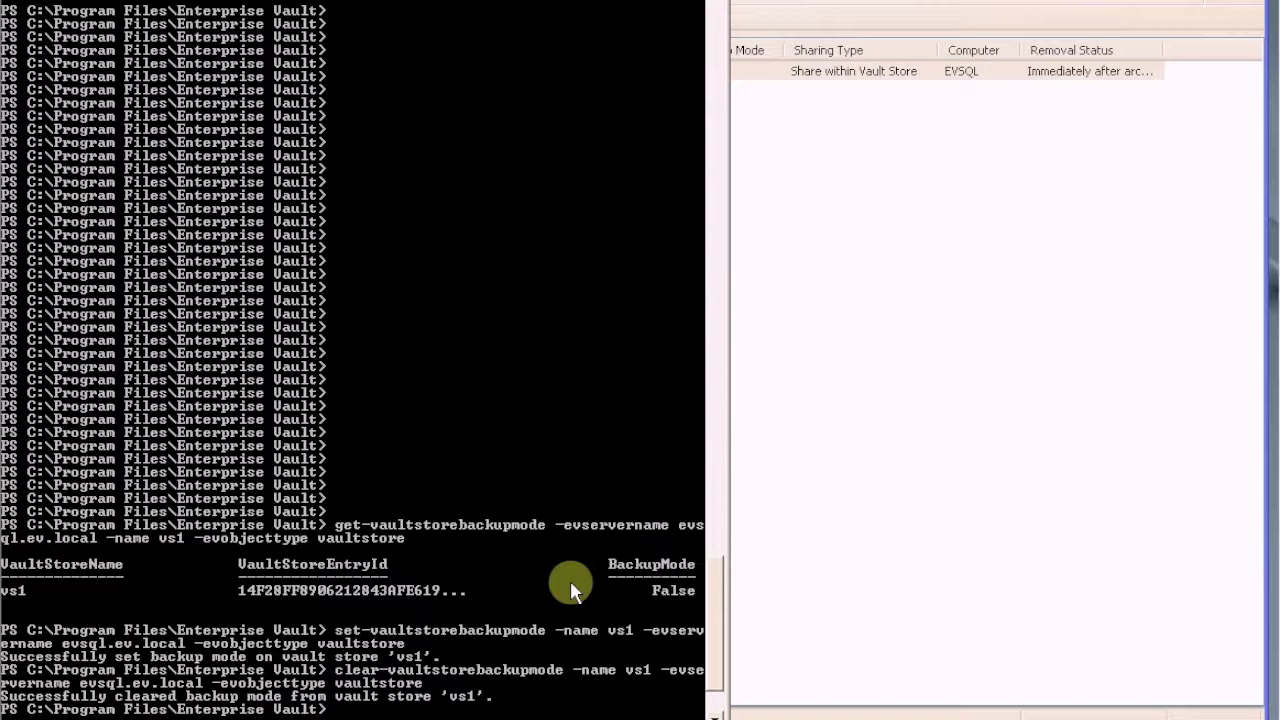
left_click(891, 428)
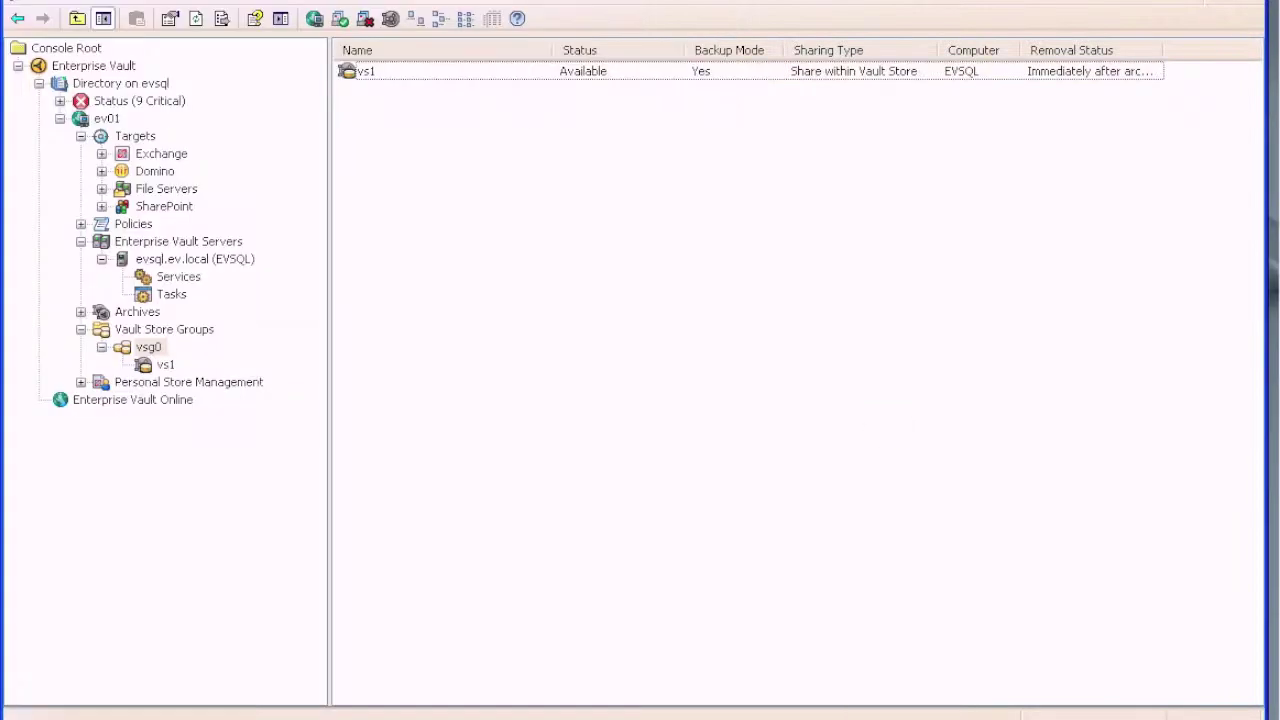
Step: Refresh vsg0 to show vs1's Backup Mode blank, then return to the shell
right_click(148, 347)
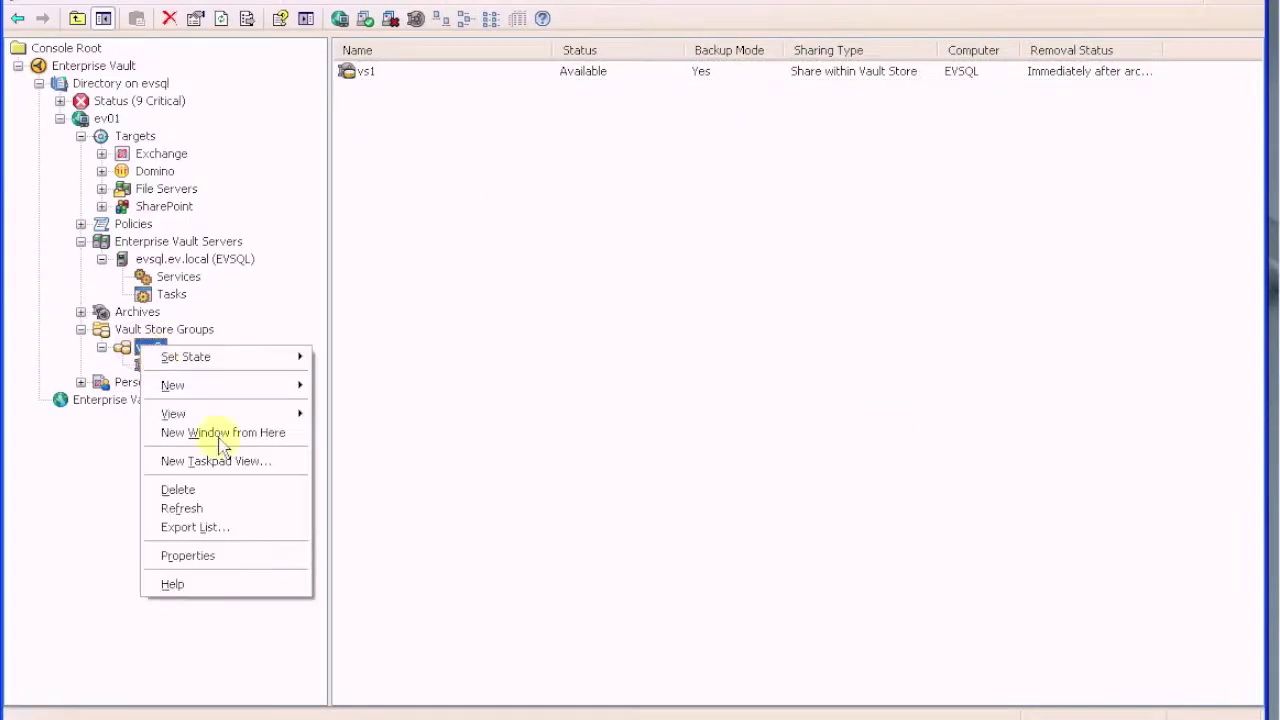
left_click(222, 509)
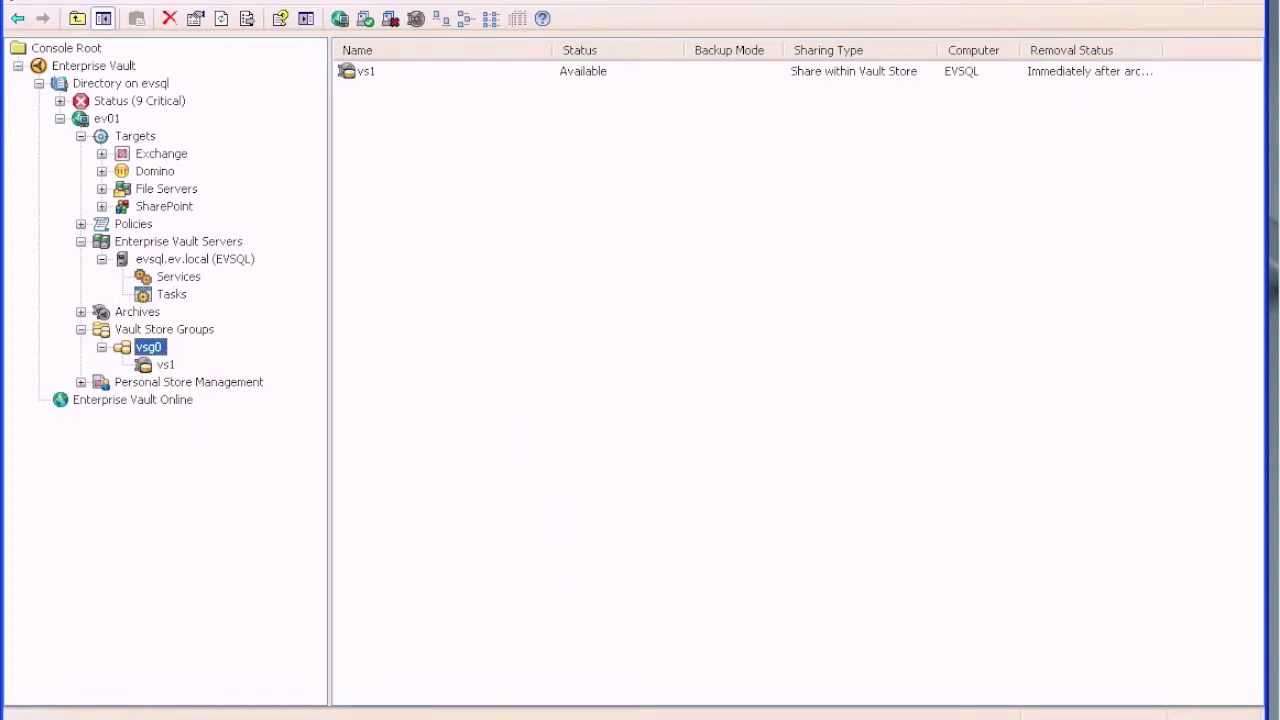
left_click(578, 715)
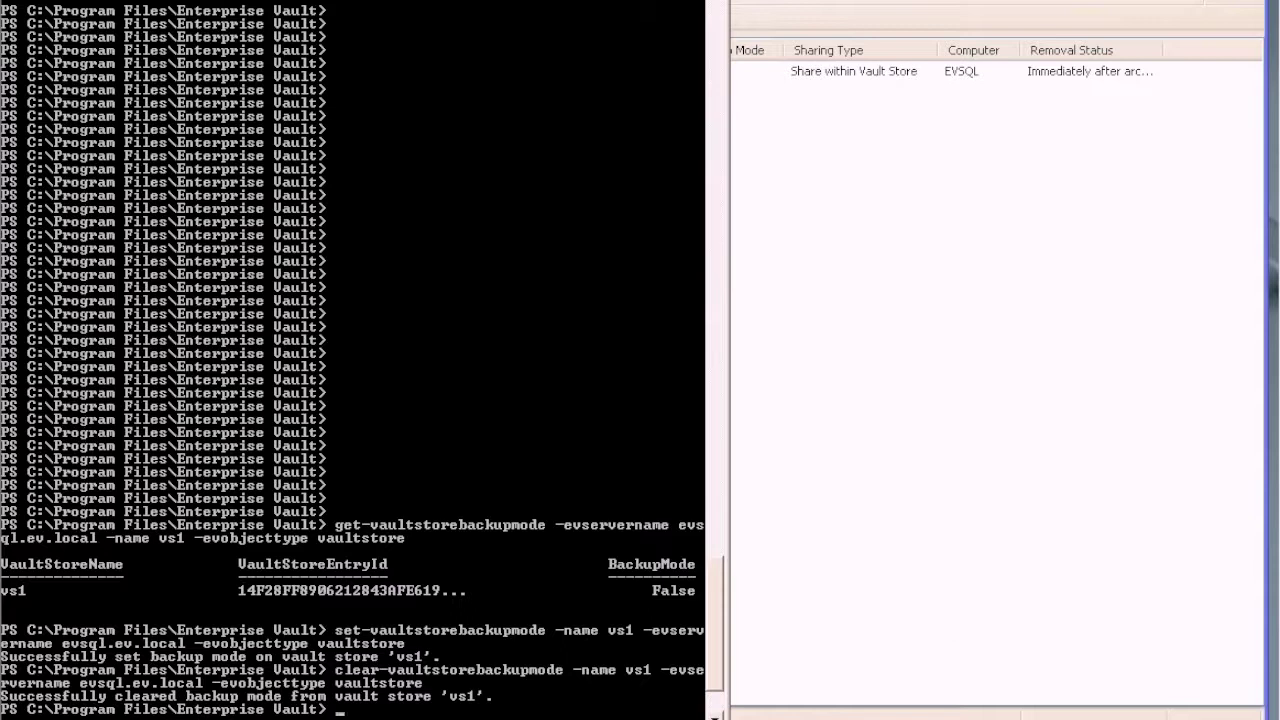